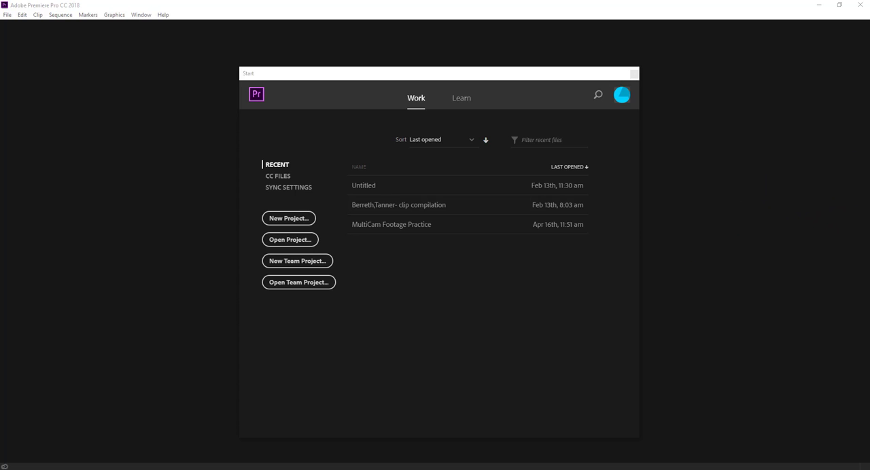
- Locate the Clip Compilation project folder inside Video Production on the H: drive in File Explorer
drag(868, 85, 385, 68)
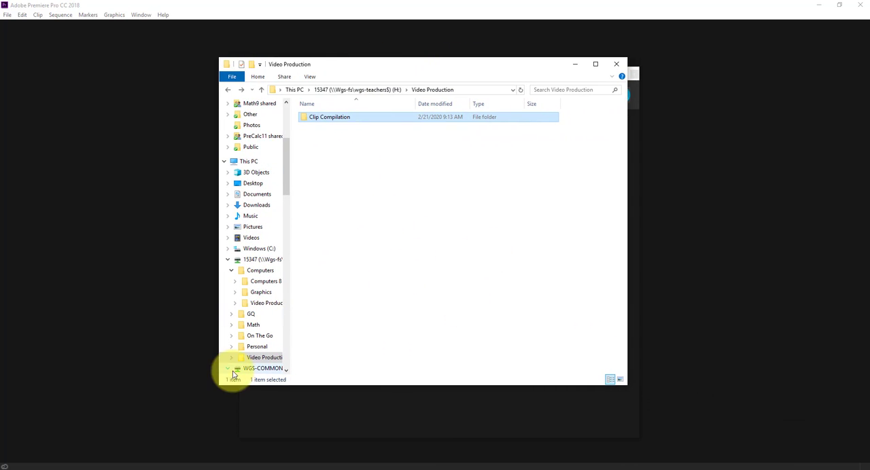
click(252, 261)
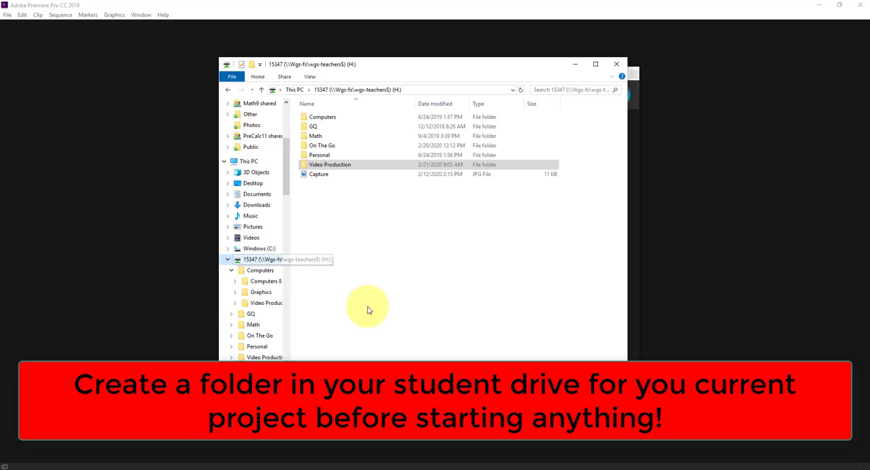
double_click(326, 167)
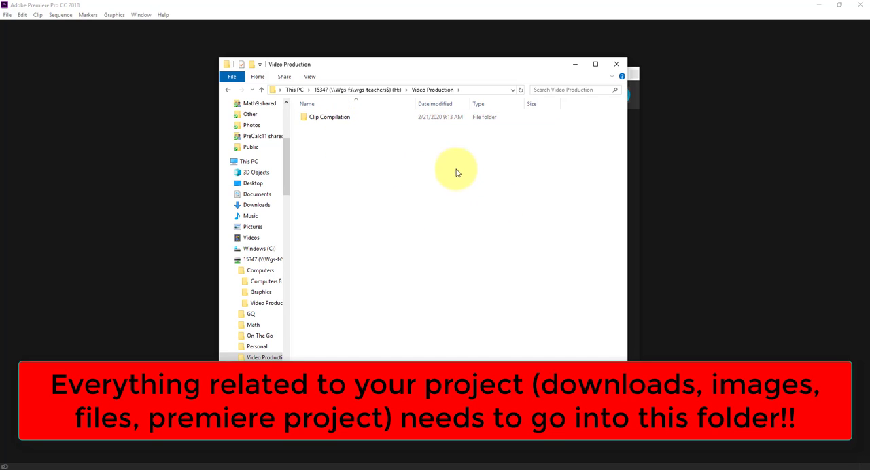
click(322, 119)
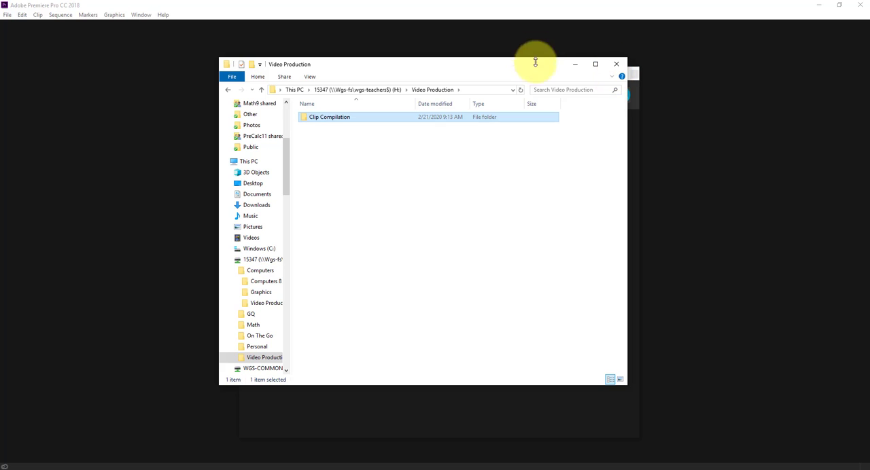
drag(447, 64, 869, 154)
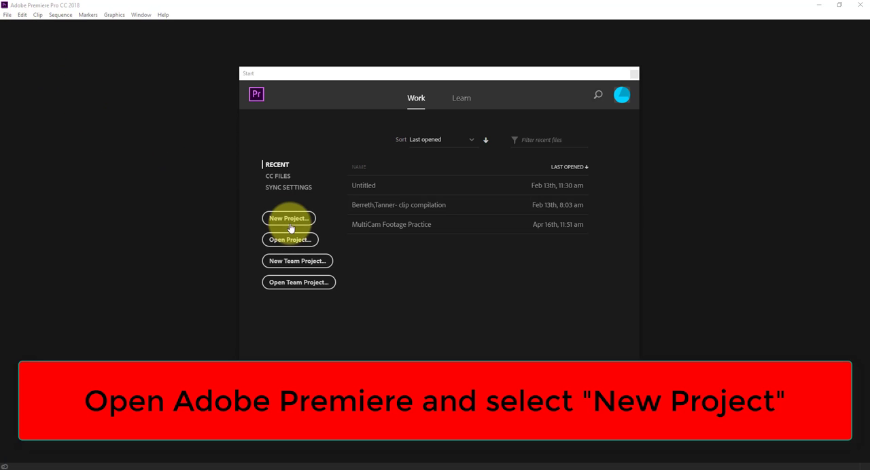
- Start a new project and name it with the owner's last and first name followed by "- clip compilation"
click(288, 218)
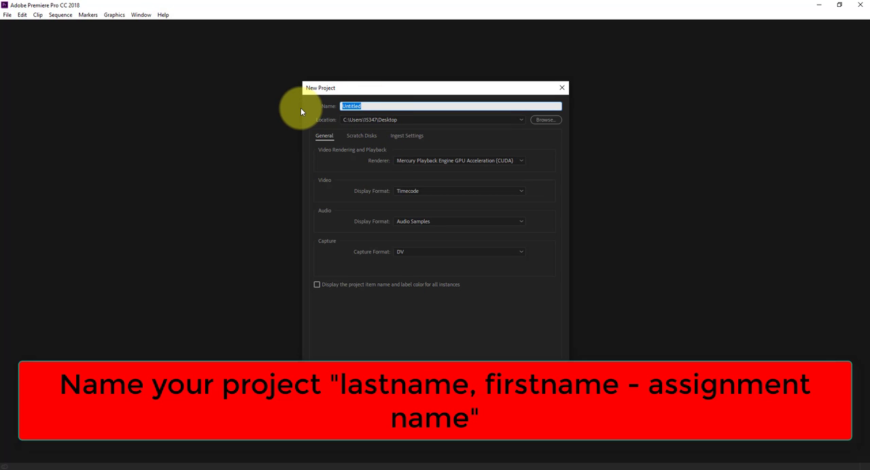
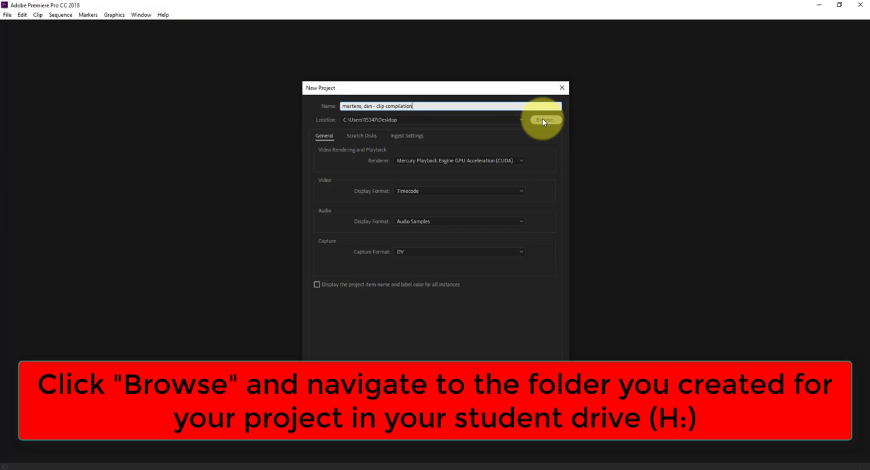
- Set the project location to H:\Video Production\Clip Compilation and create the project
click(542, 121)
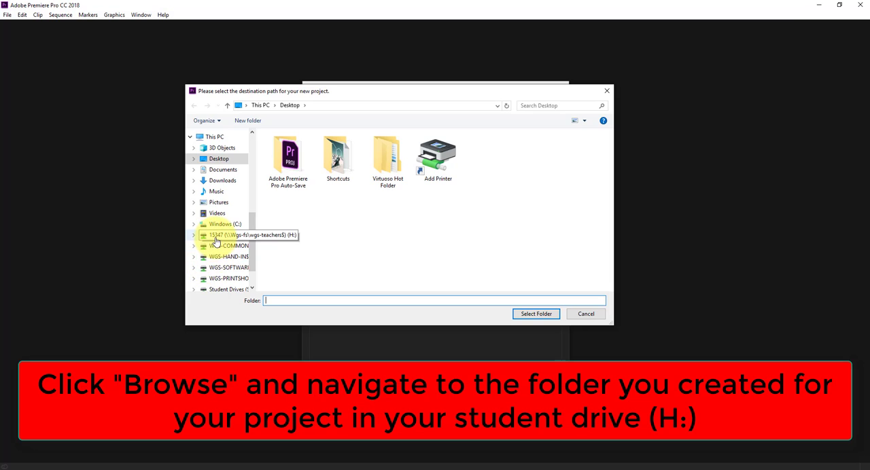
click(216, 238)
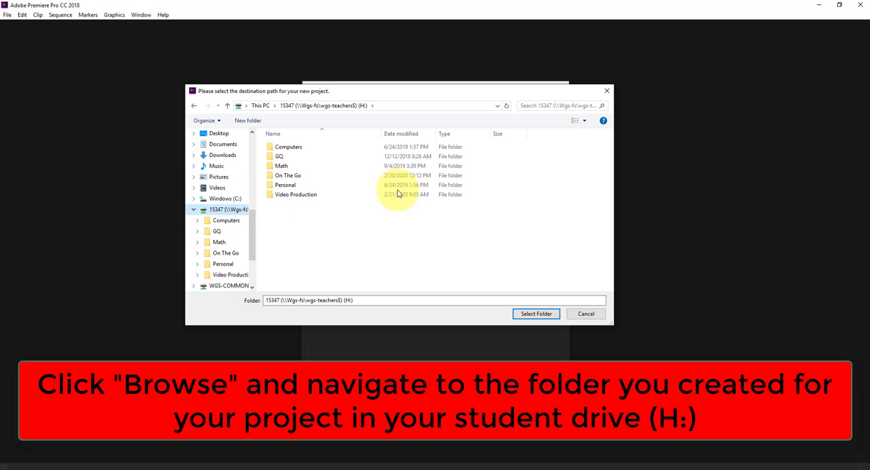
double_click(311, 194)
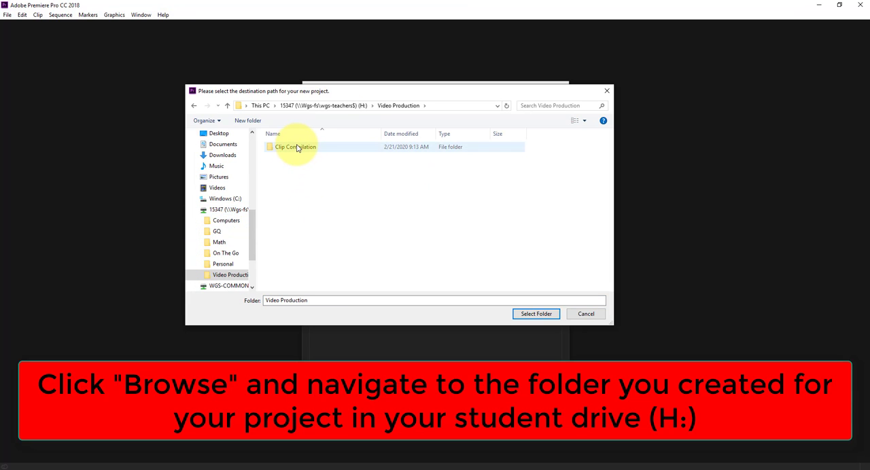
double_click(297, 148)
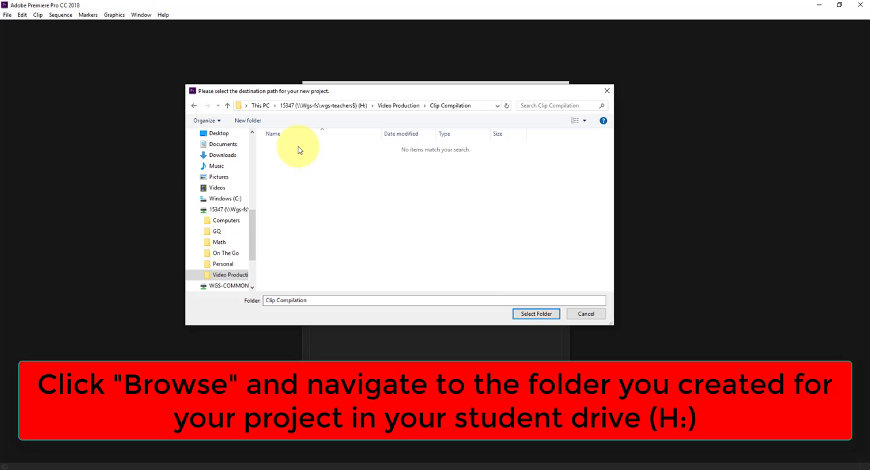
click(536, 314)
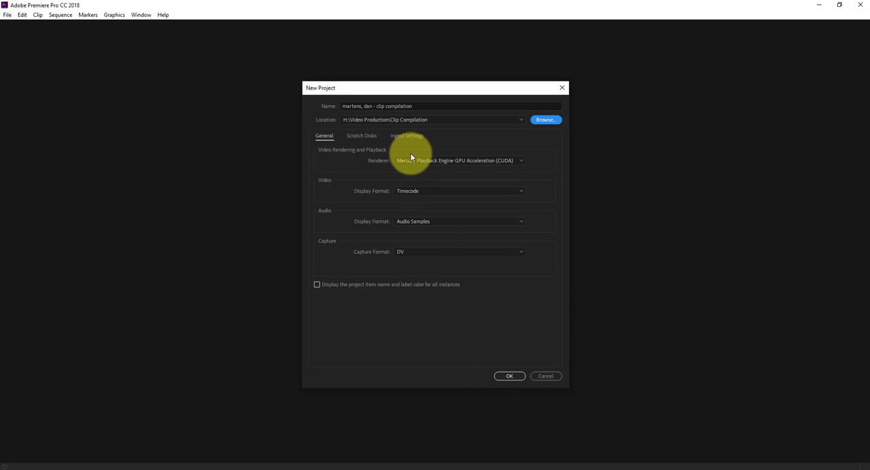
click(511, 376)
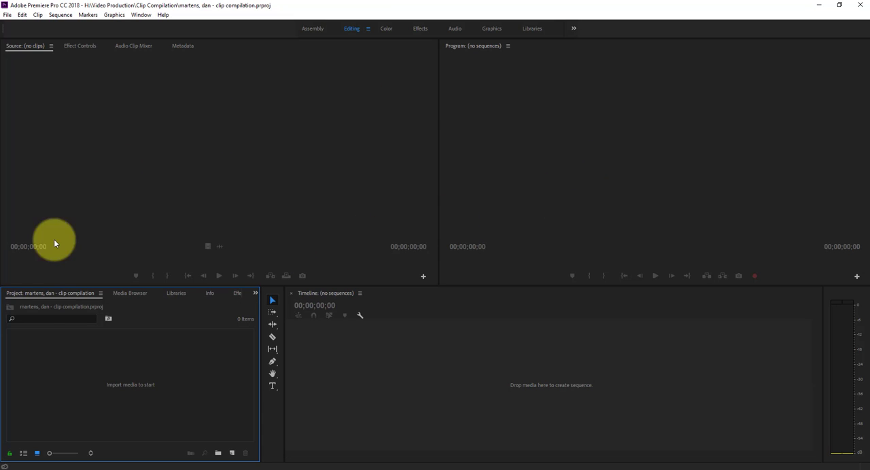
click(423, 360)
click(522, 158)
click(297, 174)
click(172, 368)
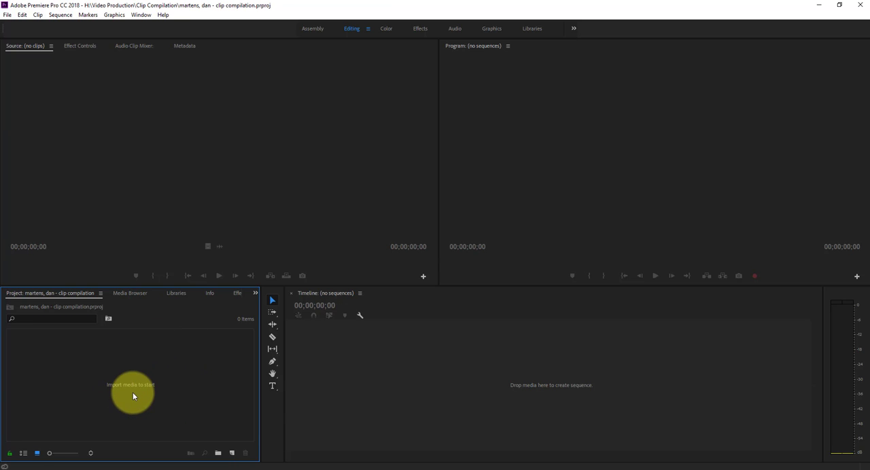
- Start a new sequence and choose the AVCHD 720p30 preset from the AVCHD 720p group
click(233, 455)
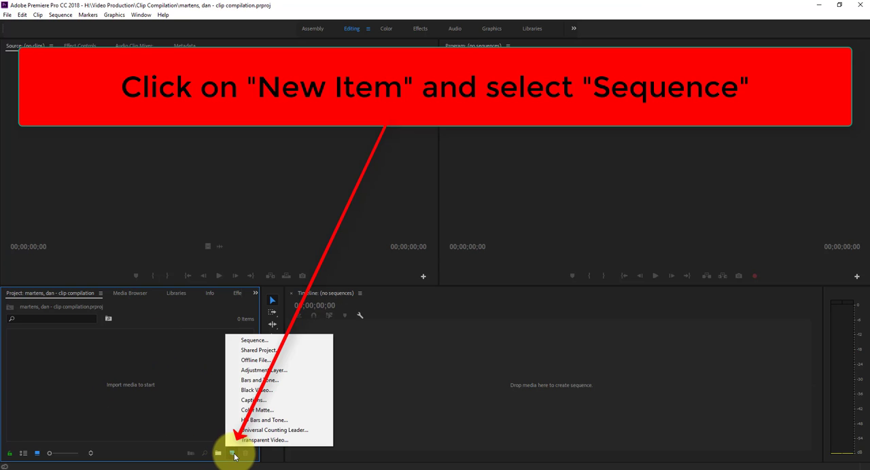
click(256, 341)
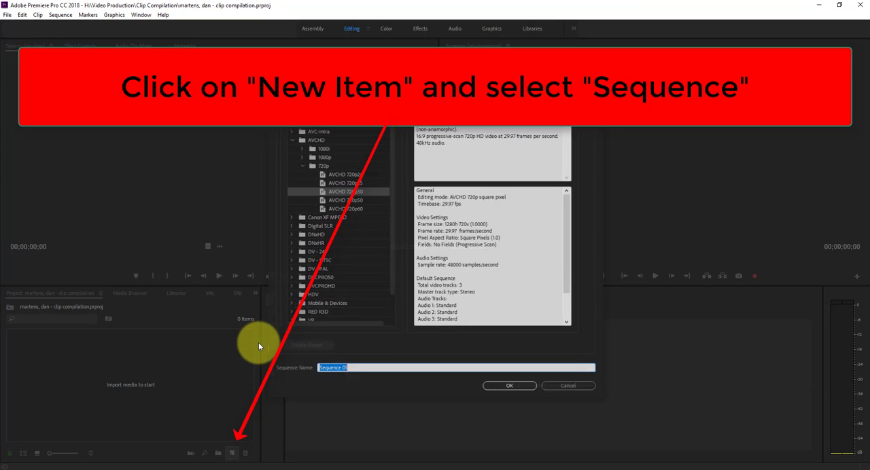
click(302, 165)
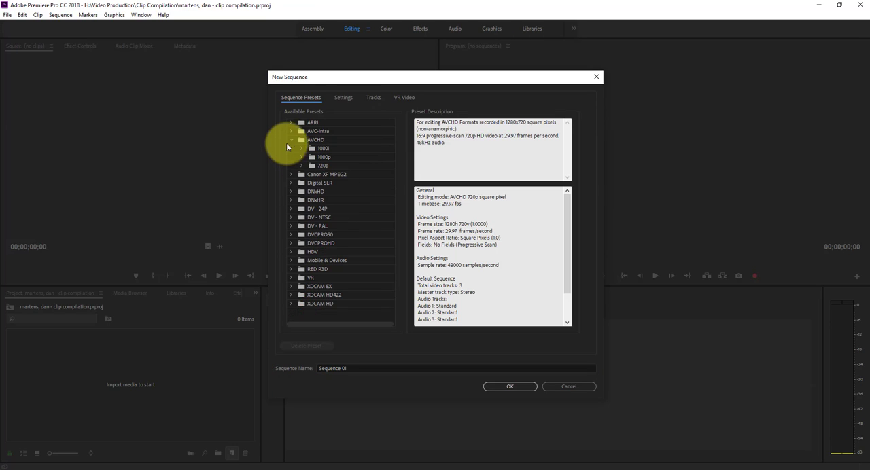
click(291, 140)
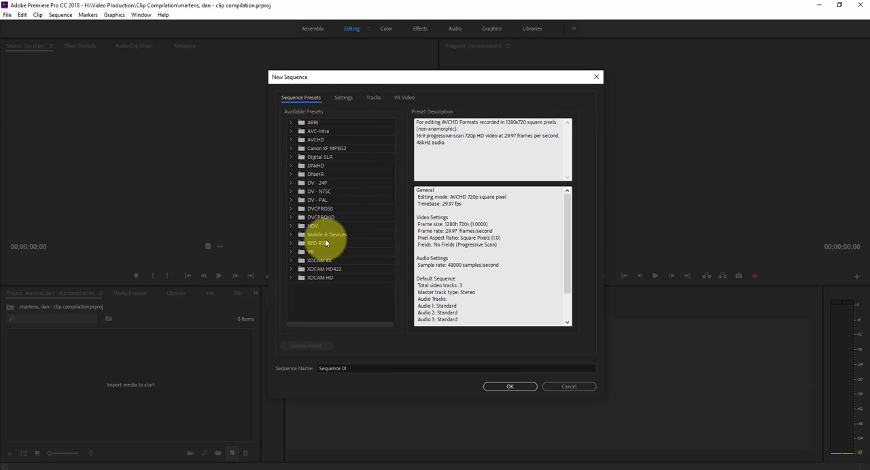
double_click(316, 138)
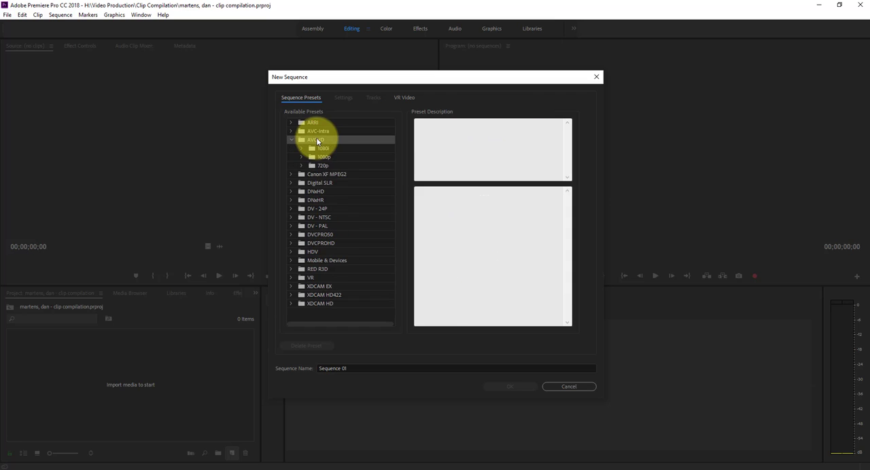
click(322, 157)
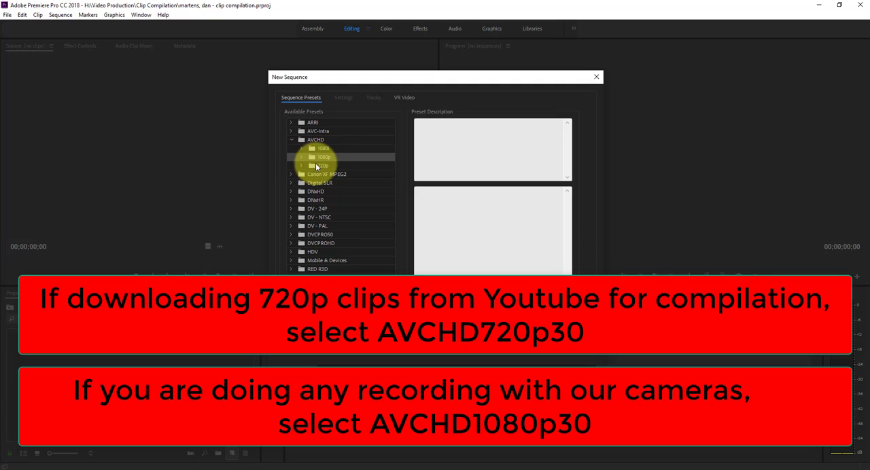
click(323, 167)
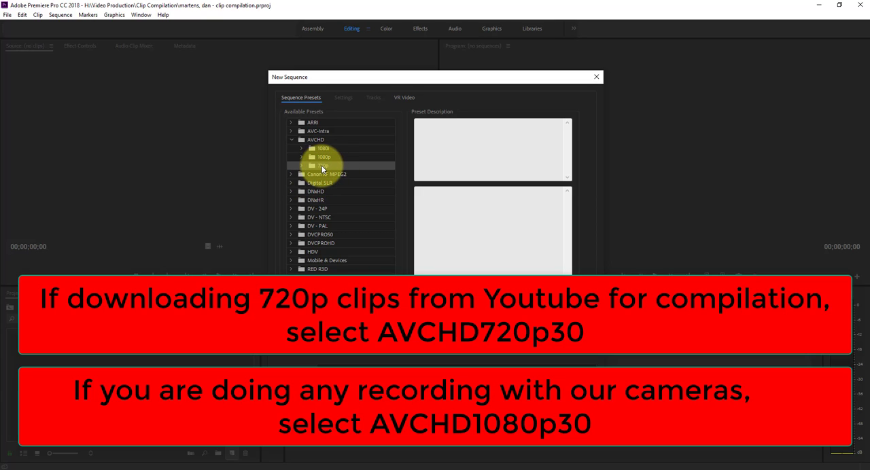
double_click(321, 165)
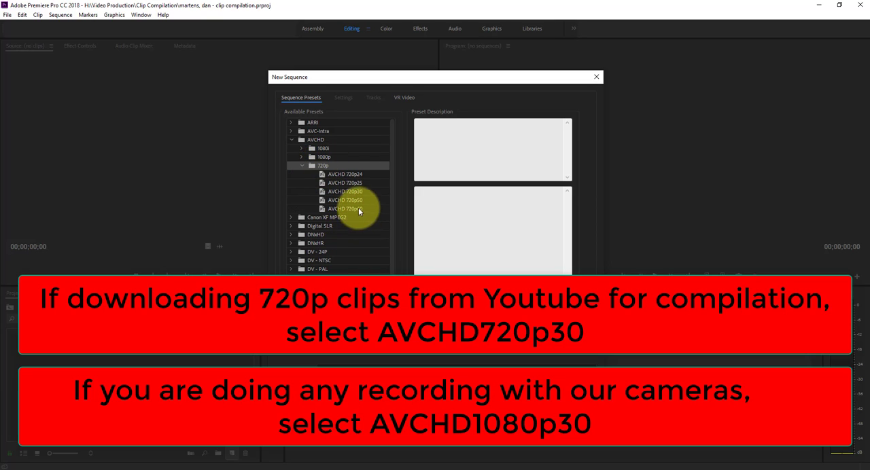
click(357, 192)
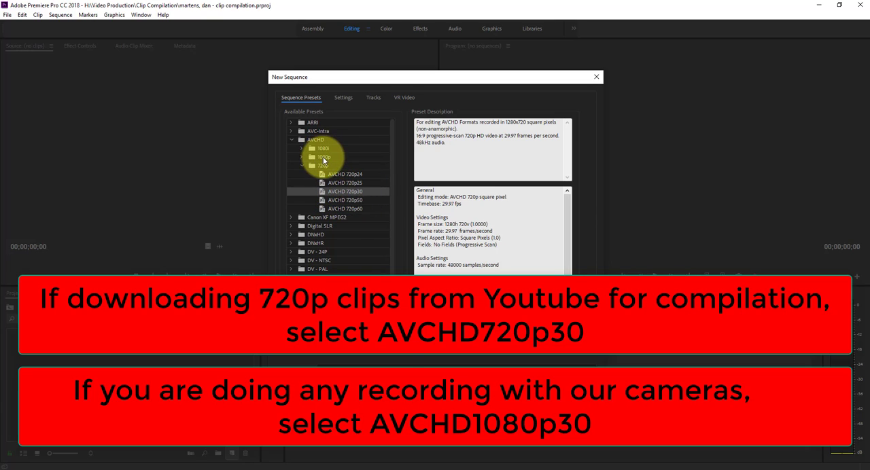
- Name the sequence with the owner's last and first name followed by "- clip compilation" and create it
drag(362, 370, 242, 370)
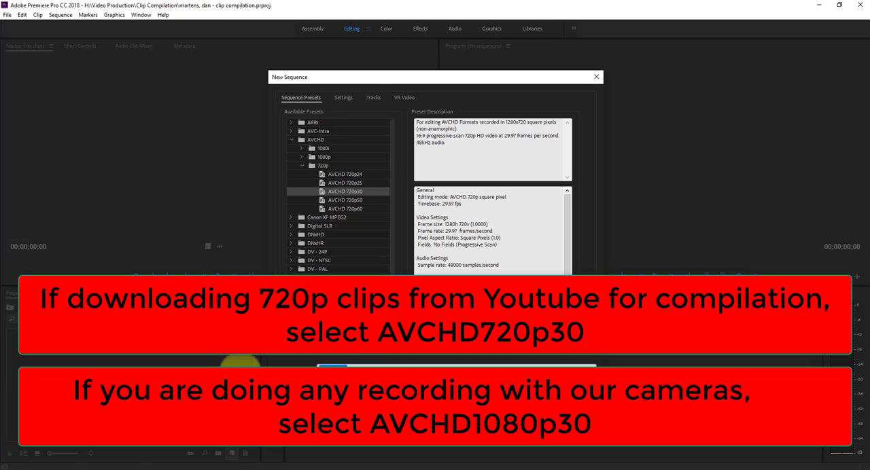
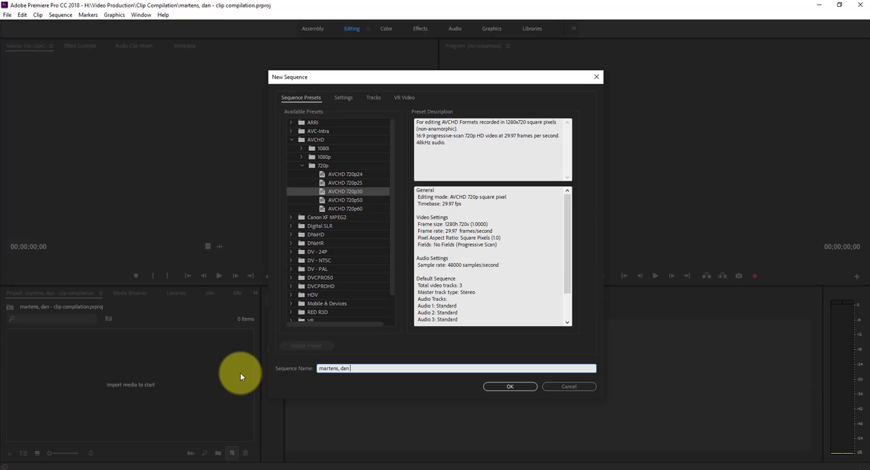
text( - clip compilation)
click(509, 385)
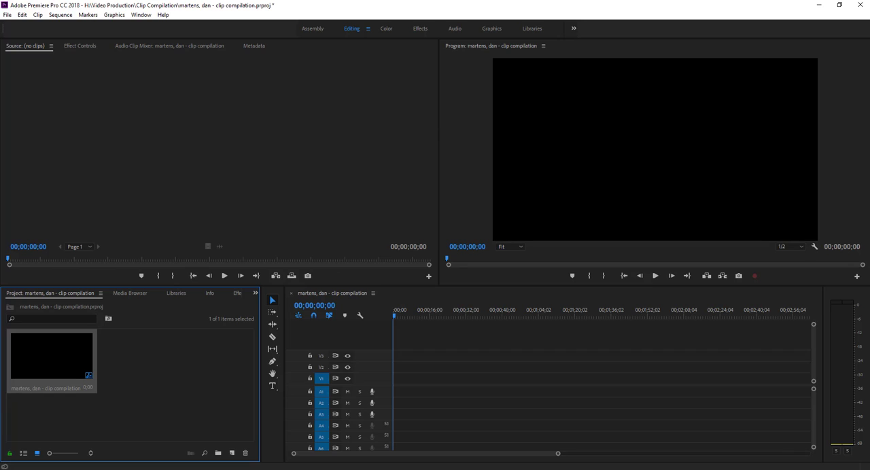
- Import the "Best Fails of the Year 2018 (So Far)" and interview videos from the Clip Compilation folder into the project
drag(869, 151, 441, 100)
double_click(428, 151)
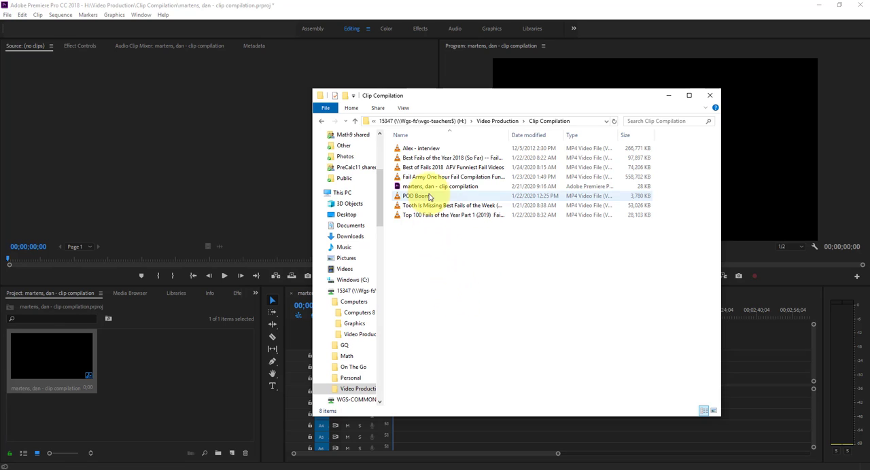
drag(432, 159, 182, 359)
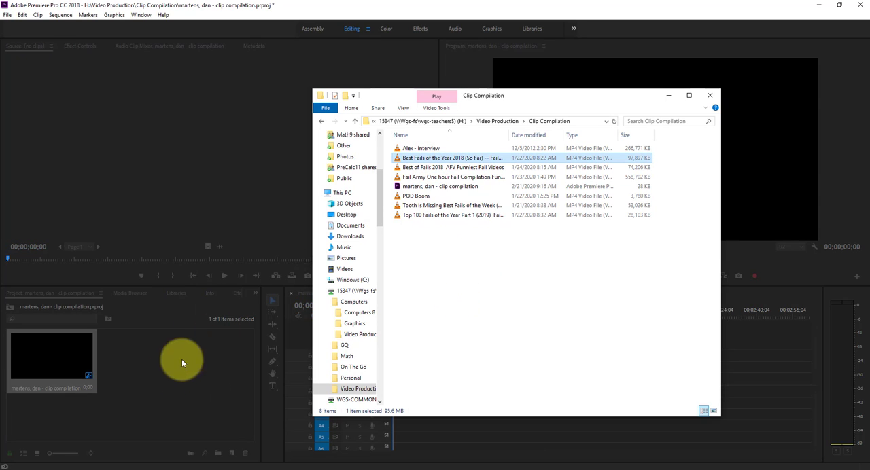
drag(432, 148, 230, 380)
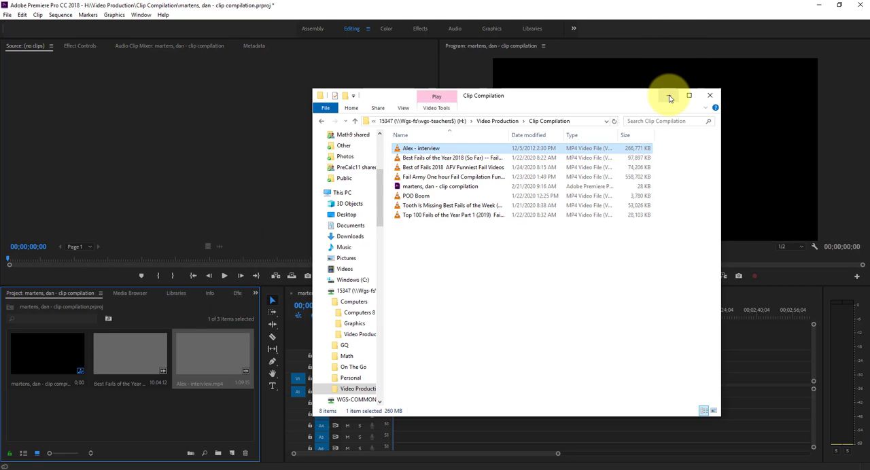
click(709, 95)
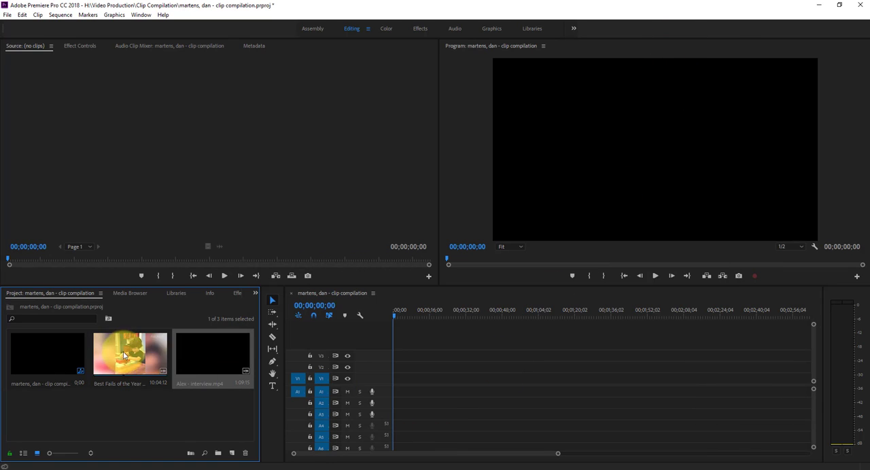
- Place the Best Fails of the Year 2018 clip at the start of tracks V1 and A1, keeping the existing sequence settings
drag(93, 366, 394, 388)
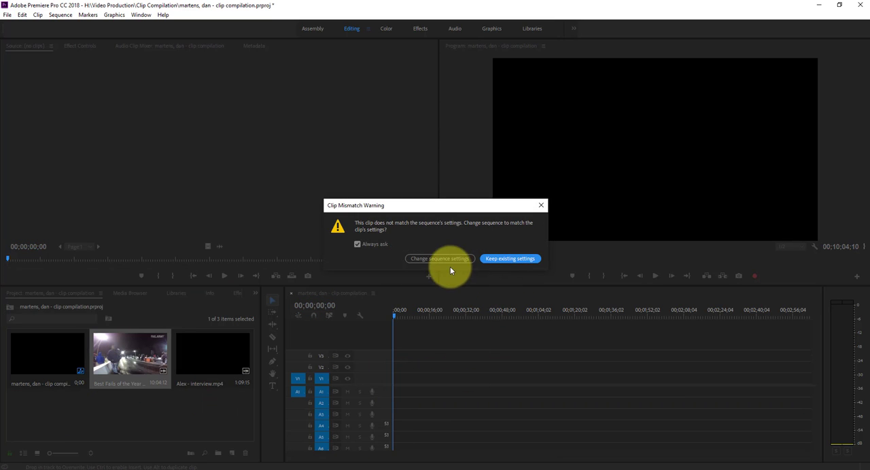
drag(426, 213, 354, 245)
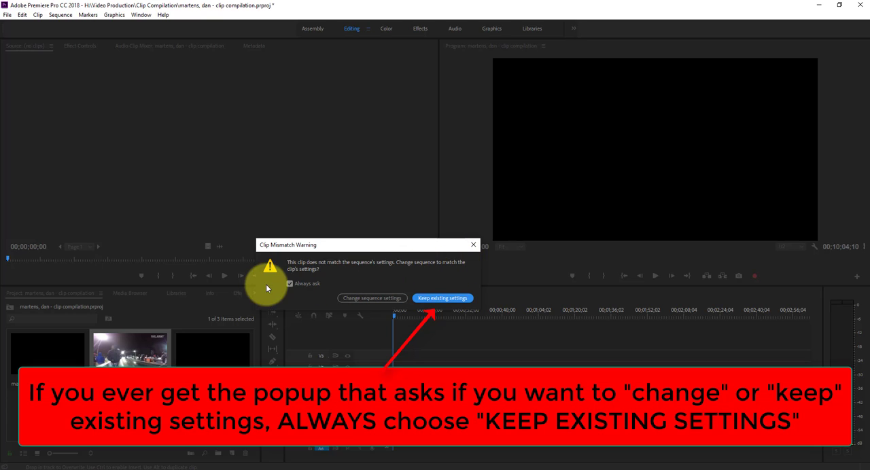
click(457, 299)
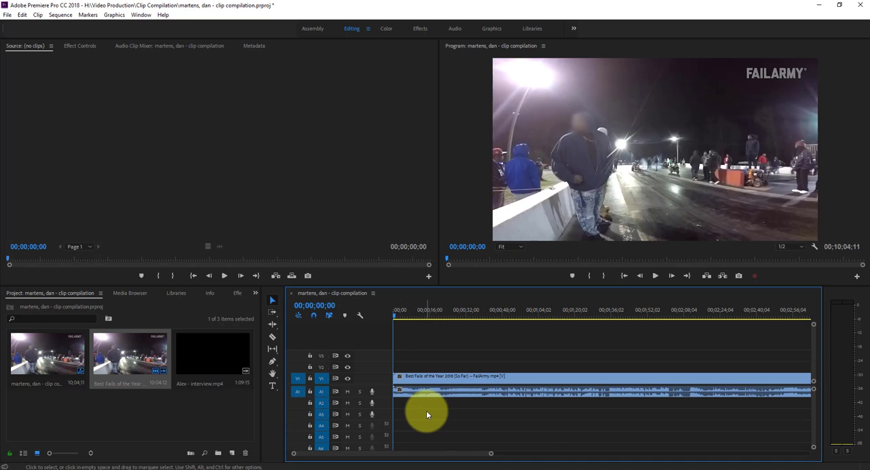